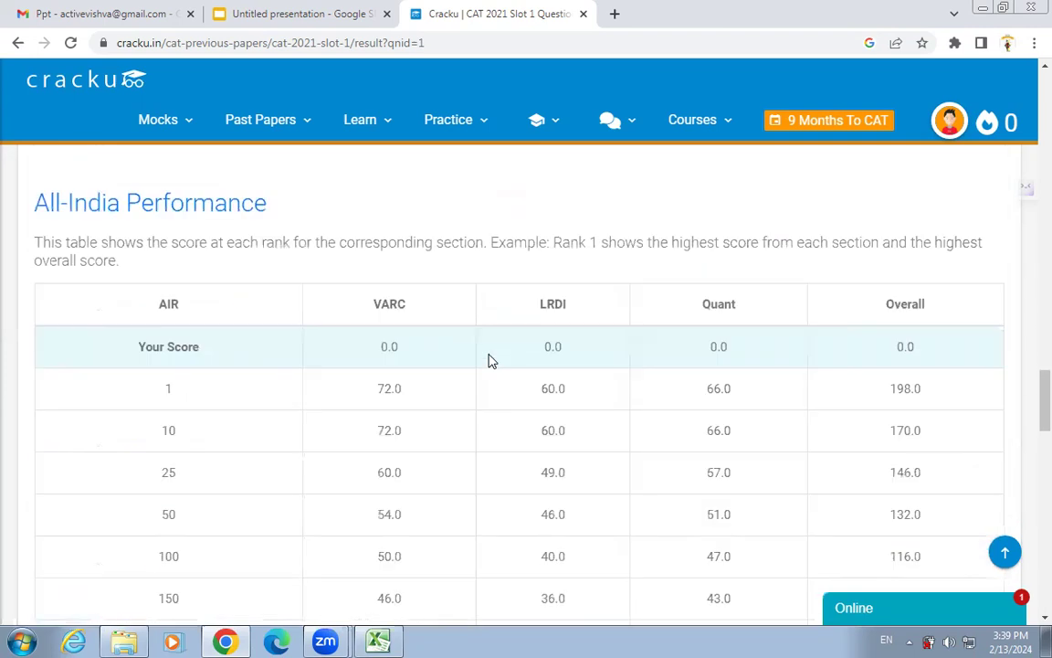
- Look through the test analysis, covering the All-India Performance table, Time Spent Analysis, Topper's List, Cracku Matrix Graph and Scorecard
{"action": "scroll", "coordinate": [489, 360], "scroll_direction": "down", "scroll_amount": 4}
{"action": "scroll", "coordinate": [489, 361], "scroll_direction": "up", "scroll_amount": 4}
{"action": "scroll", "coordinate": [489, 361], "scroll_direction": "down", "scroll_amount": 7}
{"action": "scroll", "coordinate": [489, 361], "scroll_direction": "down", "scroll_amount": 20}
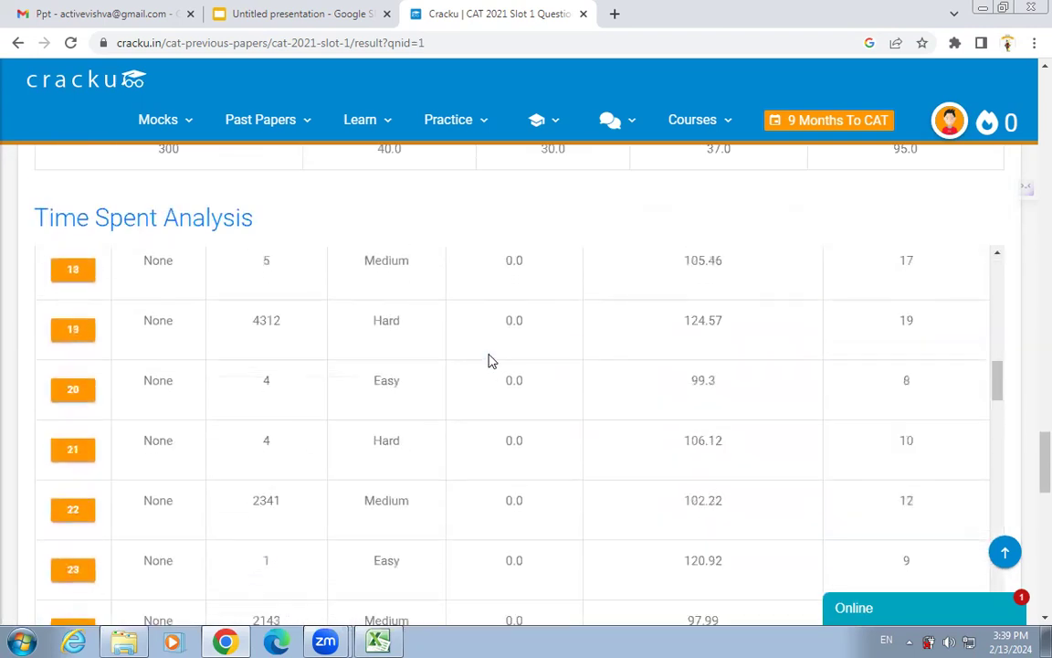
{"action": "scroll", "coordinate": [1027, 512], "scroll_direction": "down", "scroll_amount": 5}
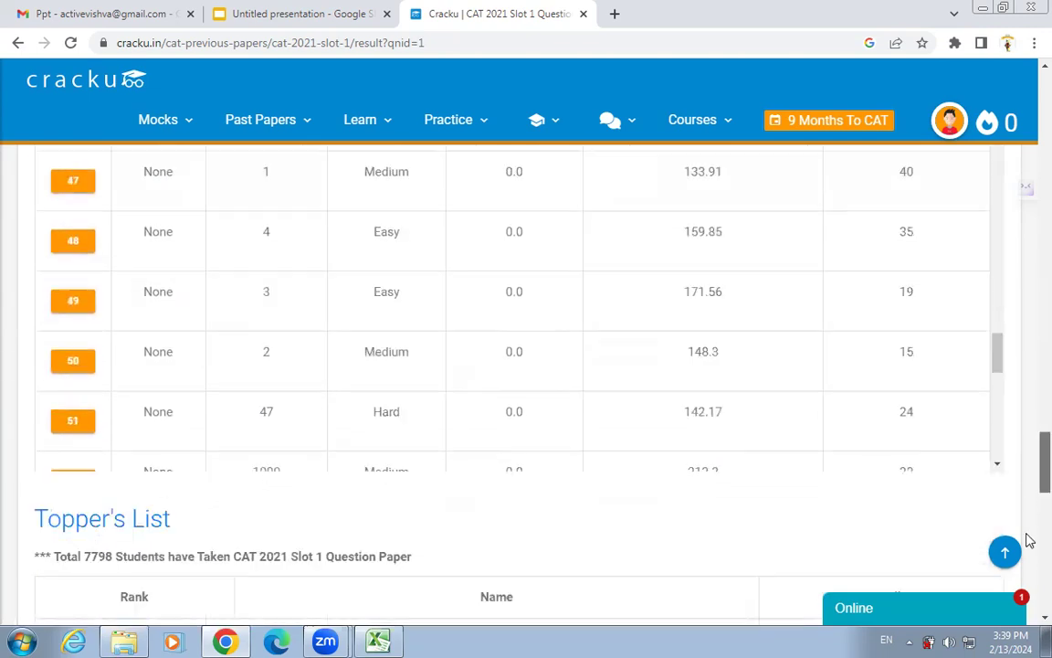
{"action": "scroll", "coordinate": [1030, 384], "scroll_direction": "up", "scroll_amount": 8}
{"action": "scroll", "coordinate": [1030, 355], "scroll_direction": "up", "scroll_amount": 10}
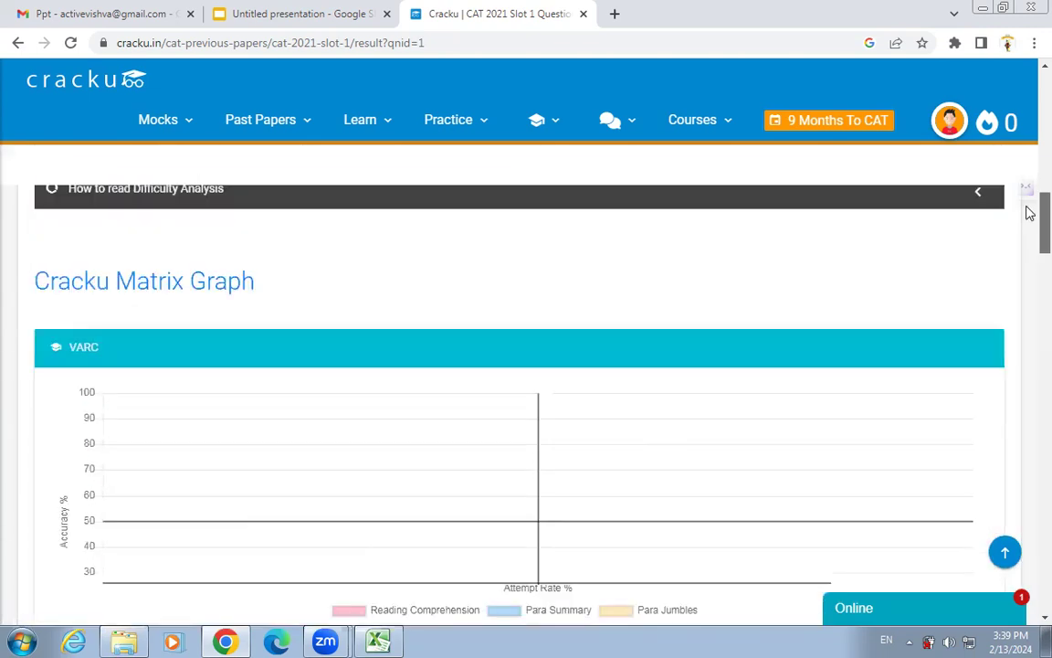
{"action": "scroll", "coordinate": [1029, 125], "scroll_direction": "up", "scroll_amount": 2}
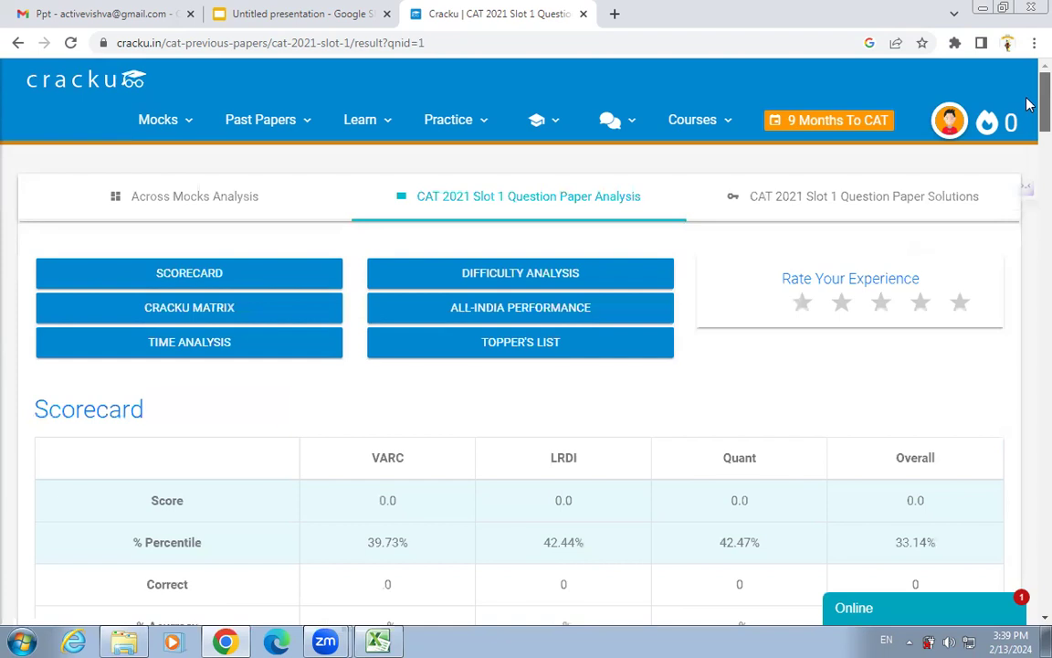
- Open the CAT 2021 Slot 1 Question Paper Solutions and go past the reading passage to question 1
{"action": "left_click", "coordinate": [895, 211]}
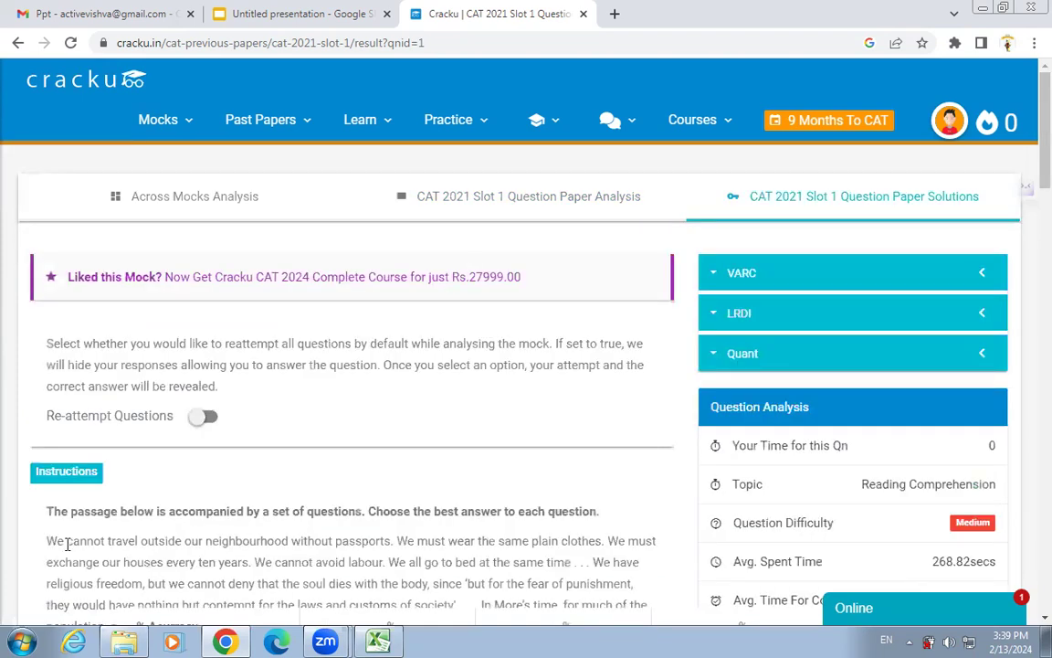
{"action": "scroll", "coordinate": [66, 545], "scroll_direction": "down", "scroll_amount": 4}
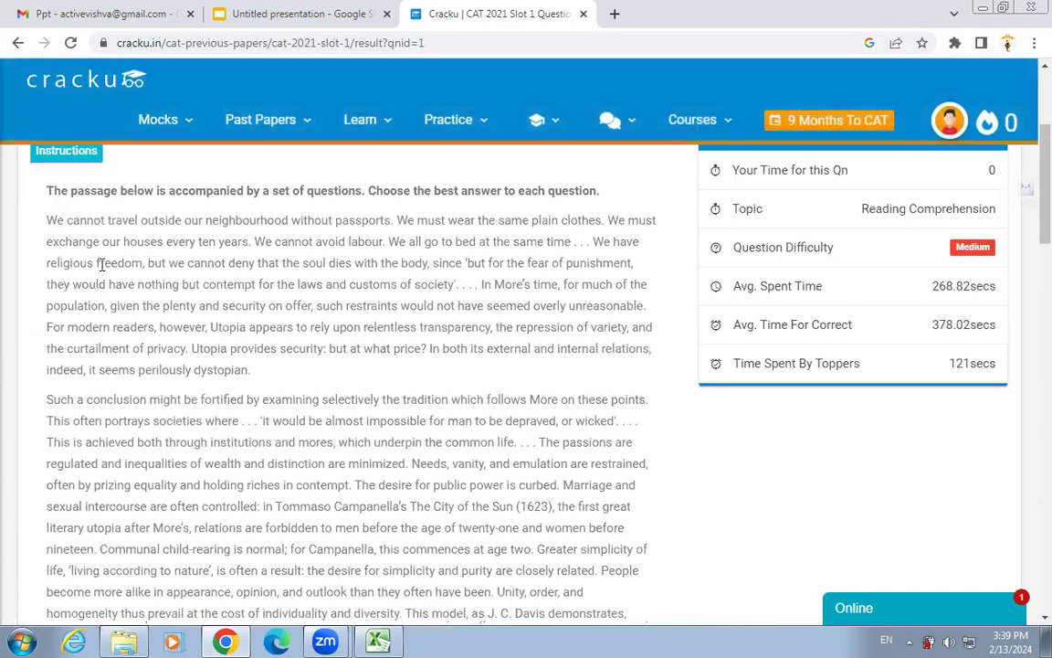
{"action": "scroll", "coordinate": [294, 338], "scroll_direction": "down", "scroll_amount": 7}
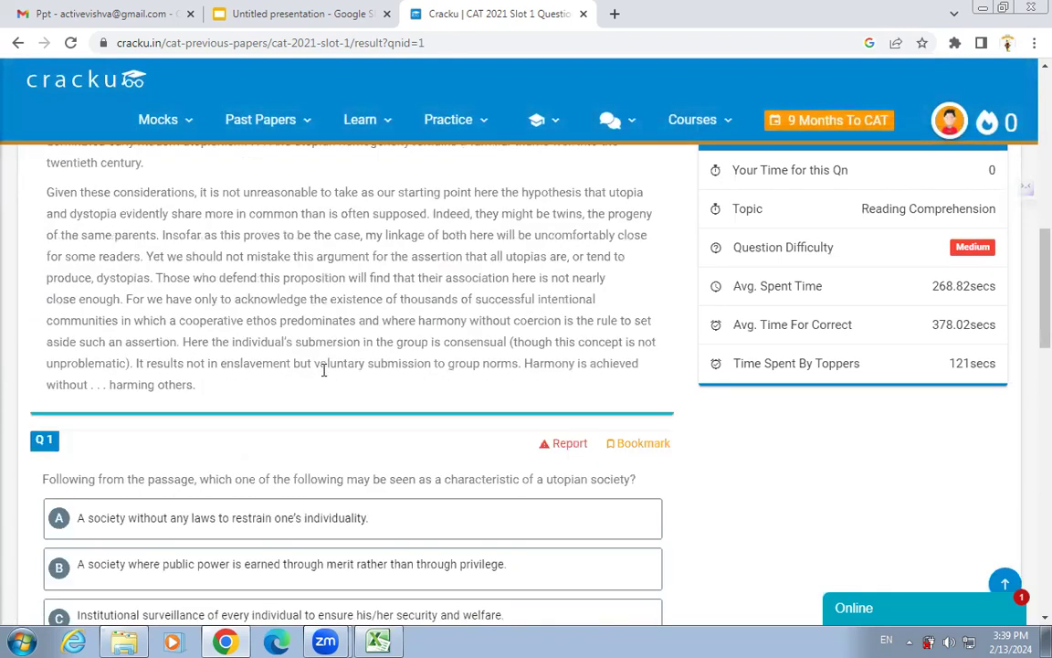
{"action": "scroll", "coordinate": [323, 370], "scroll_direction": "down", "scroll_amount": 3}
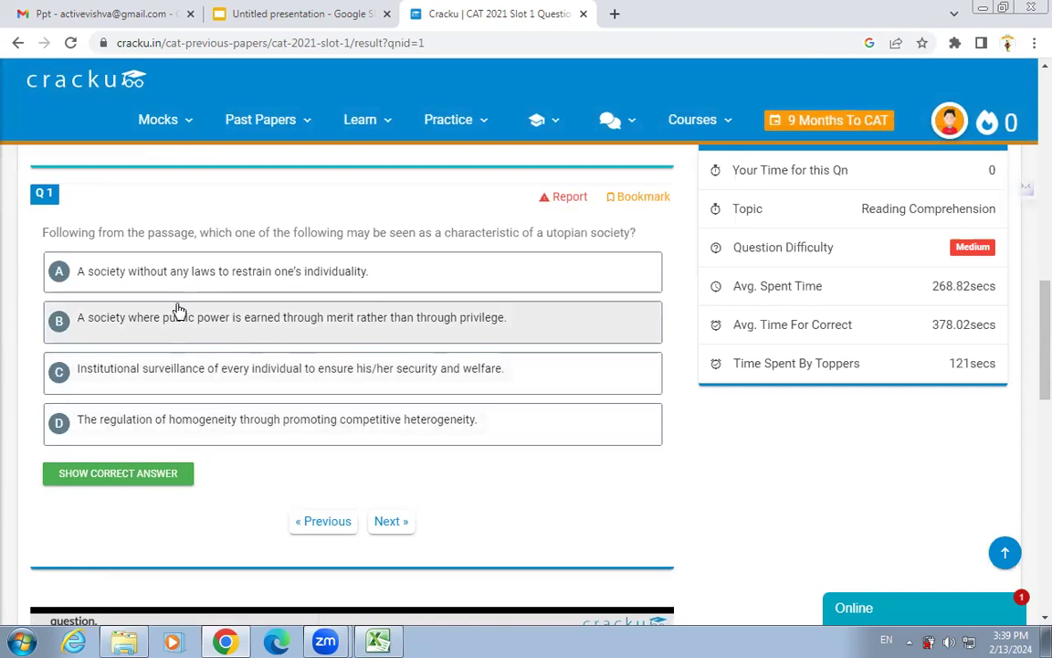
- Answer question 1 with option C, institutional surveillance of every individual, and read through its written solution
{"action": "left_click", "coordinate": [243, 381]}
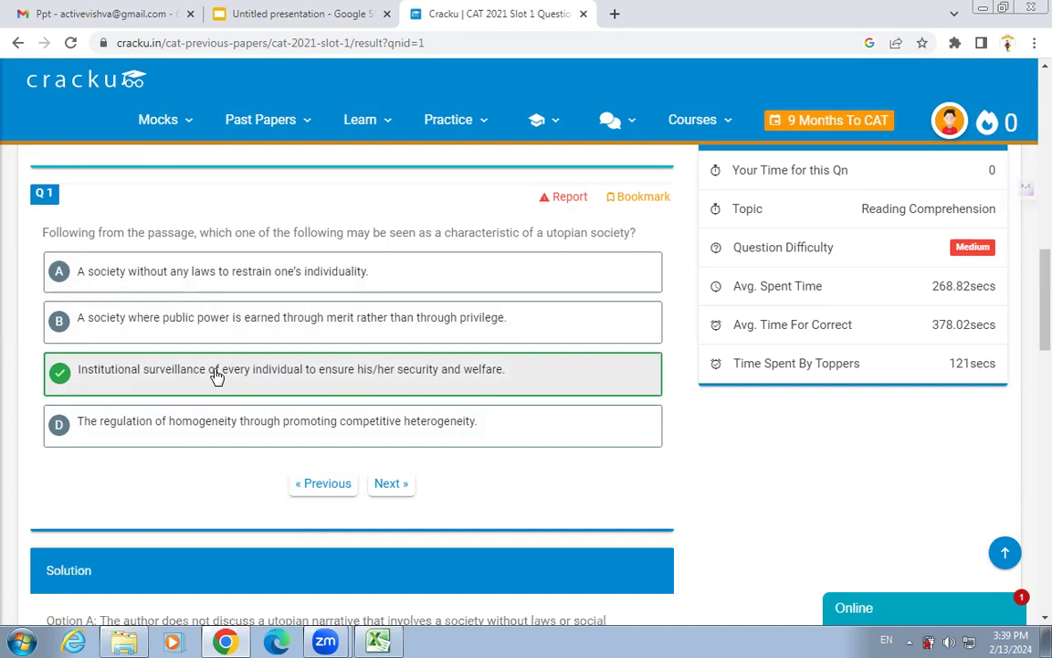
{"action": "scroll", "coordinate": [217, 376], "scroll_direction": "up", "scroll_amount": 2}
{"action": "scroll", "coordinate": [216, 376], "scroll_direction": "down", "scroll_amount": 3}
{"action": "scroll", "coordinate": [216, 376], "scroll_direction": "down", "scroll_amount": 4}
{"action": "scroll", "coordinate": [216, 376], "scroll_direction": "up", "scroll_amount": 5}
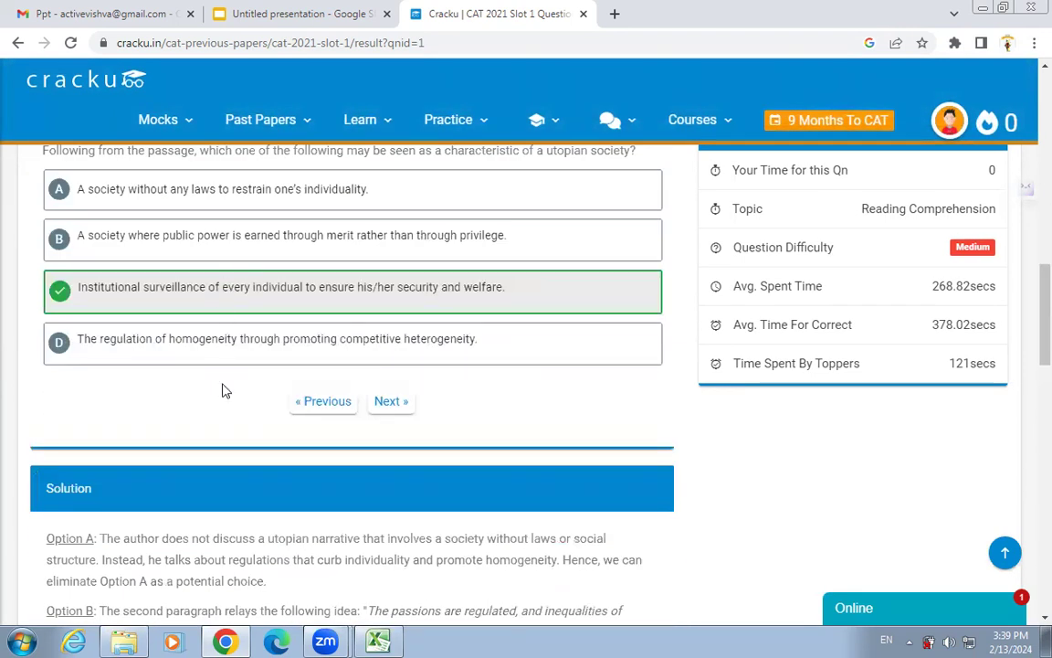
{"action": "scroll", "coordinate": [221, 391], "scroll_direction": "down", "scroll_amount": 4}
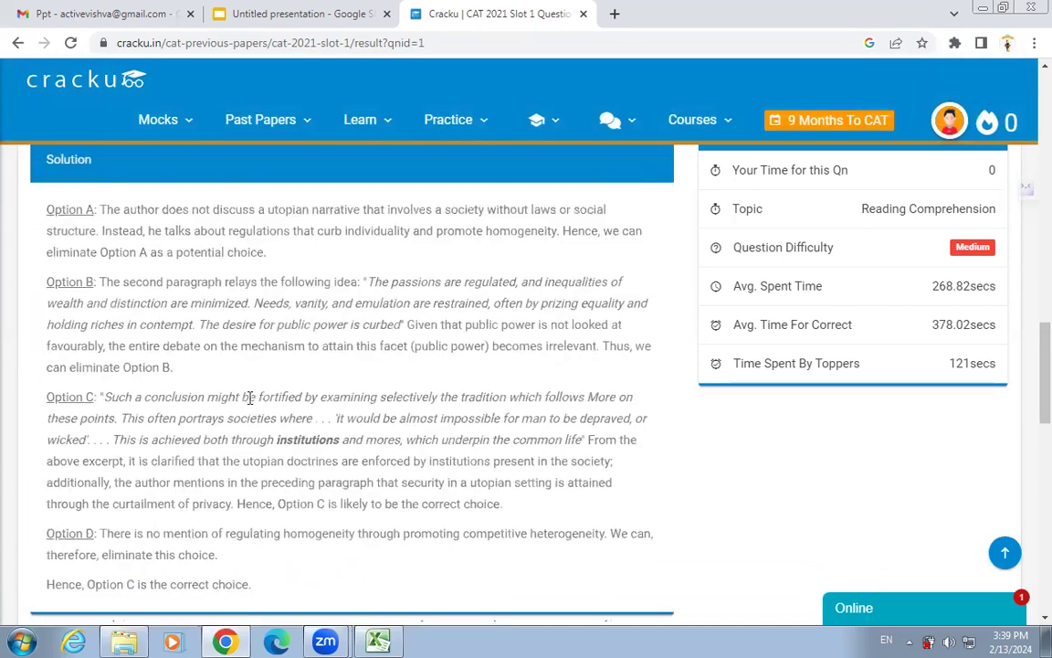
- Advance to question 2 and answer it with option B, about thousands of communities achieving homogeneity through choice
{"action": "scroll", "coordinate": [249, 397], "scroll_direction": "up", "scroll_amount": 3}
{"action": "left_click", "coordinate": [390, 325]}
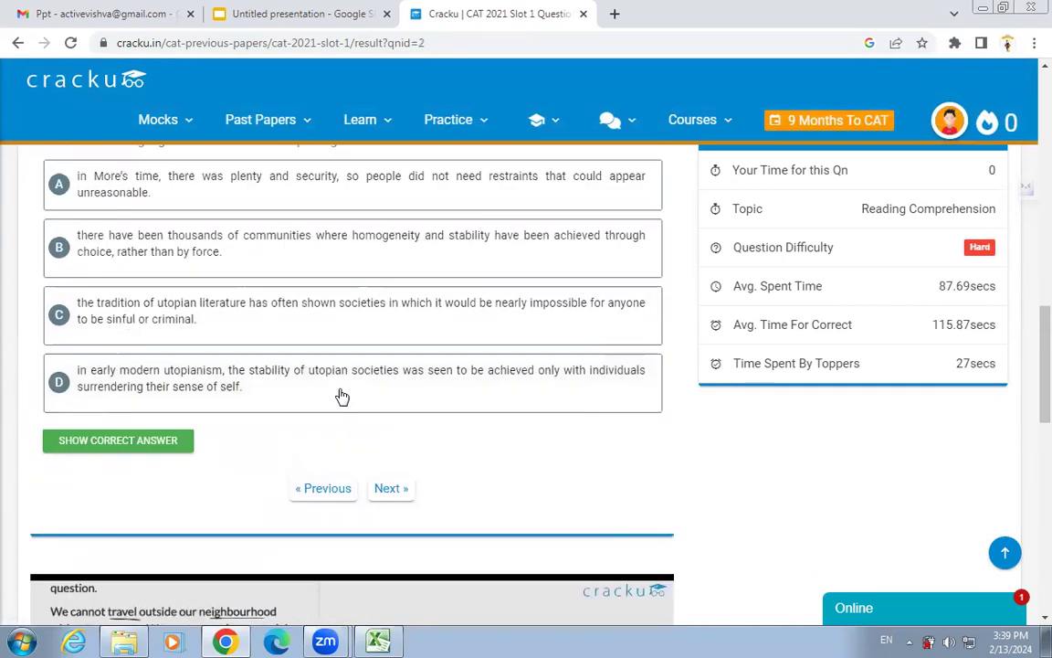
{"action": "scroll", "coordinate": [342, 396], "scroll_direction": "up", "scroll_amount": 1}
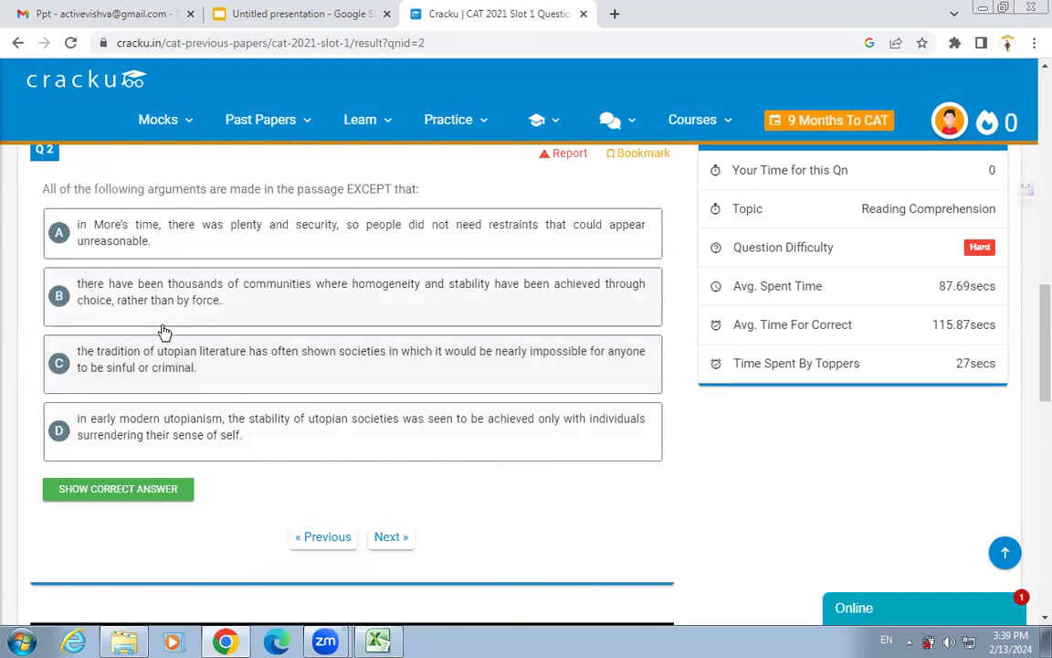
{"action": "left_click", "coordinate": [180, 311]}
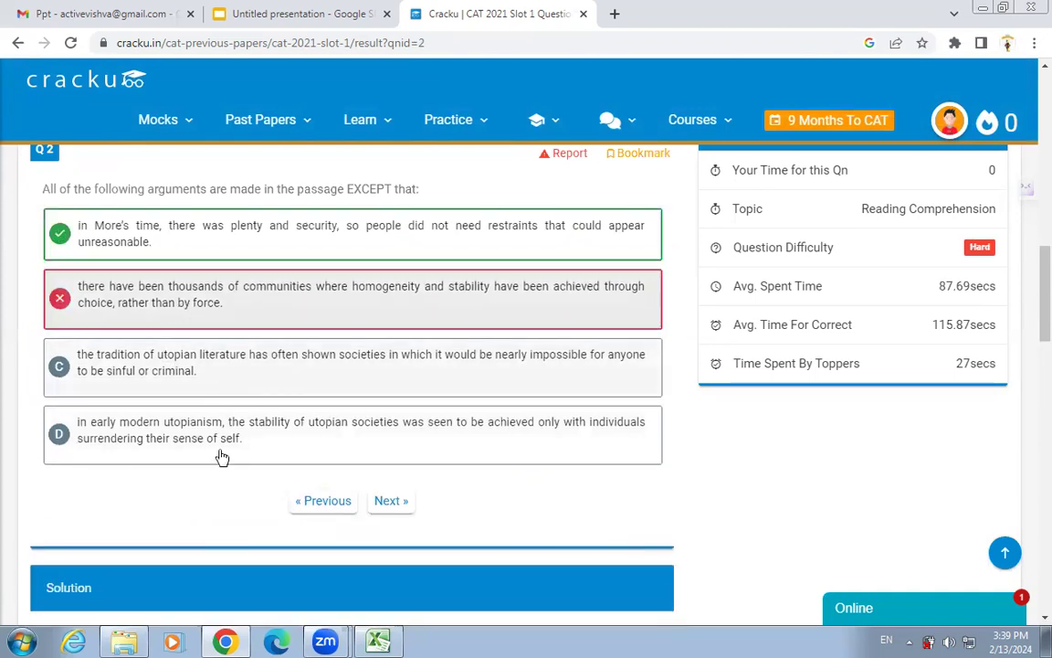
- Examine question 2's written solution and video solution against the passage, ending at the start of the solutions page
{"action": "scroll", "coordinate": [322, 404], "scroll_direction": "down", "scroll_amount": 2}
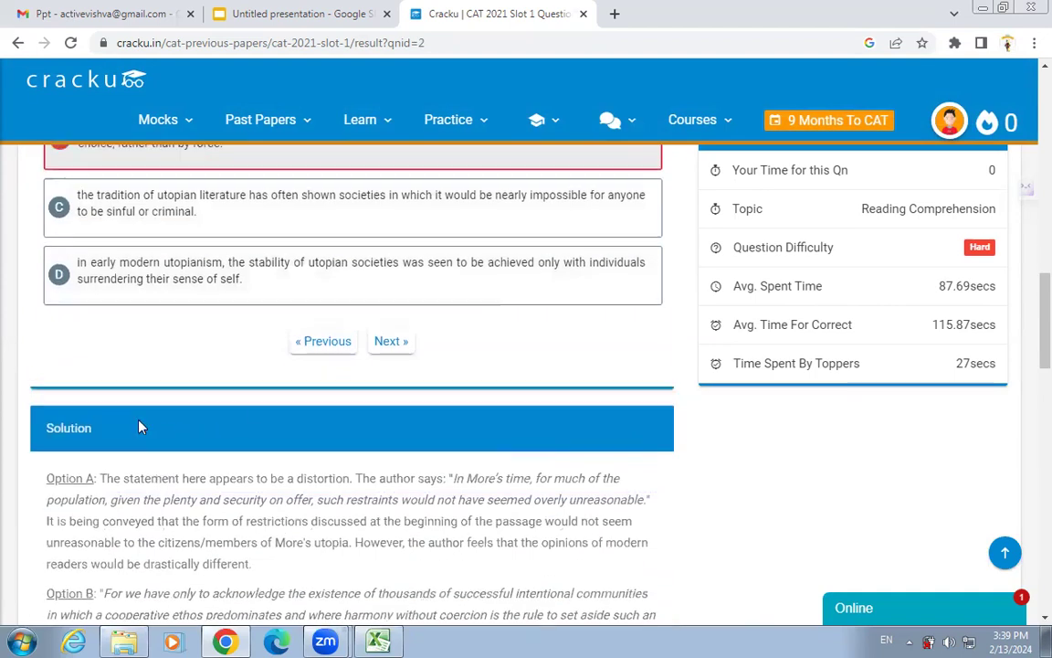
{"action": "scroll", "coordinate": [141, 425], "scroll_direction": "up", "scroll_amount": 4}
{"action": "scroll", "coordinate": [312, 493], "scroll_direction": "up", "scroll_amount": 5}
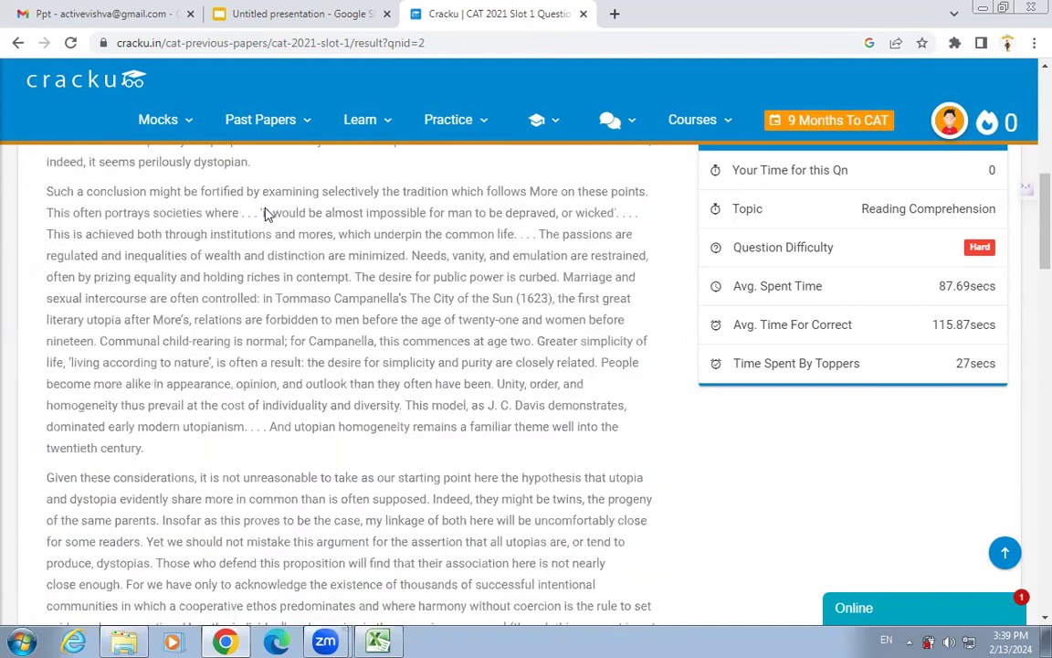
{"action": "scroll", "coordinate": [170, 240], "scroll_direction": "down", "scroll_amount": 4}
{"action": "scroll", "coordinate": [171, 240], "scroll_direction": "down", "scroll_amount": 15}
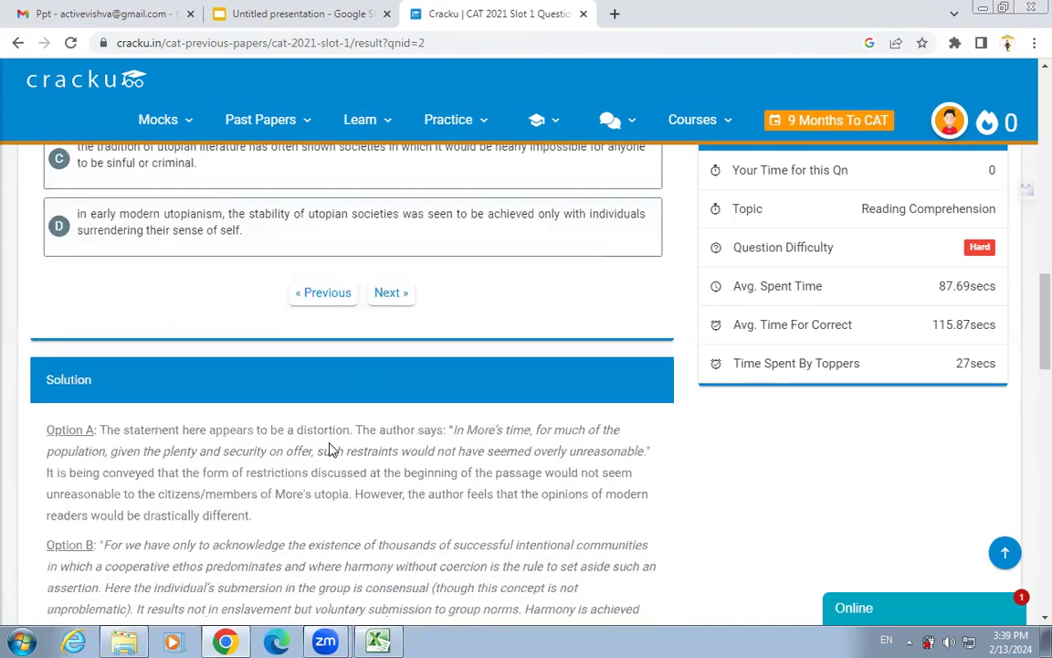
{"action": "scroll", "coordinate": [353, 326], "scroll_direction": "up", "scroll_amount": 2}
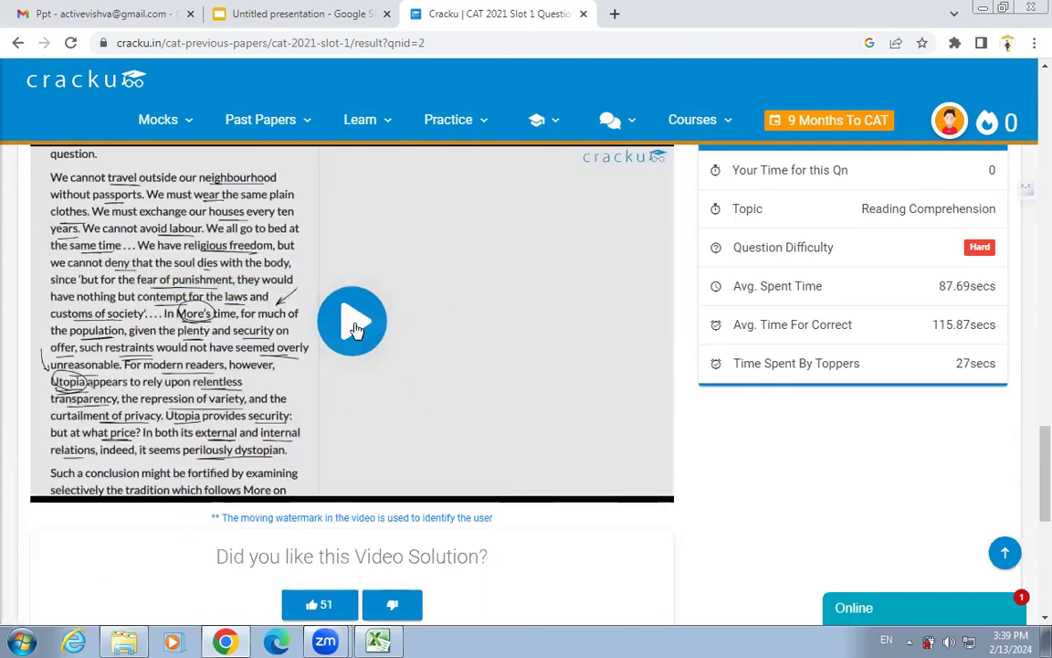
{"action": "scroll", "coordinate": [363, 339], "scroll_direction": "up", "scroll_amount": 15}
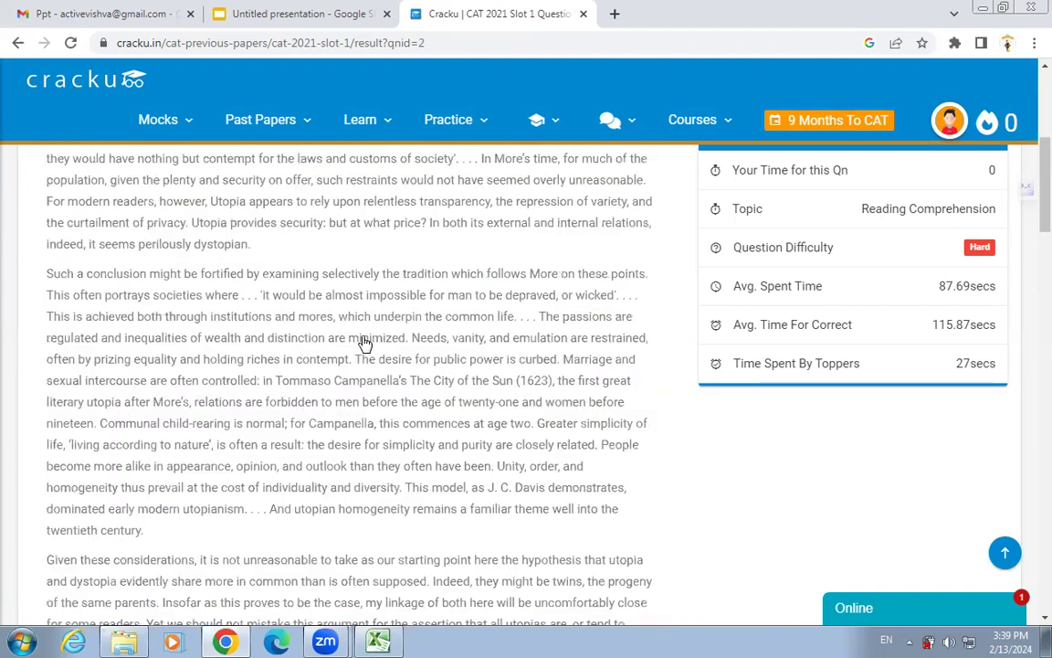
{"action": "scroll", "coordinate": [363, 339], "scroll_direction": "up", "scroll_amount": 5}
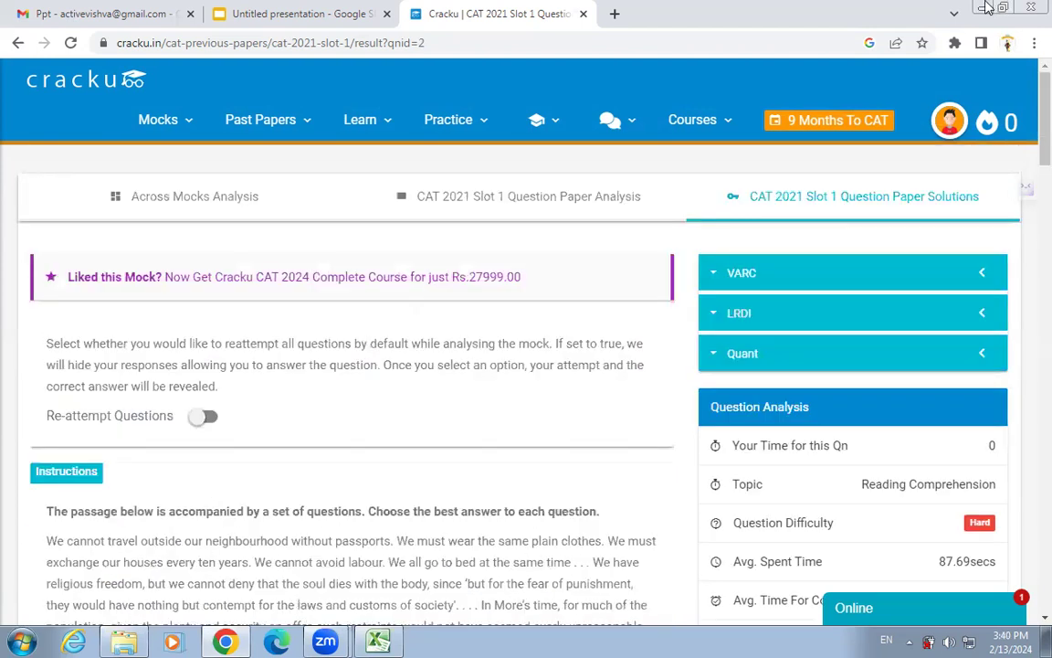
- Switch to the analysis template workbook in Excel and review the VARC and Detailed Analysis (1) sheets
{"action": "left_click", "coordinate": [982, 11]}
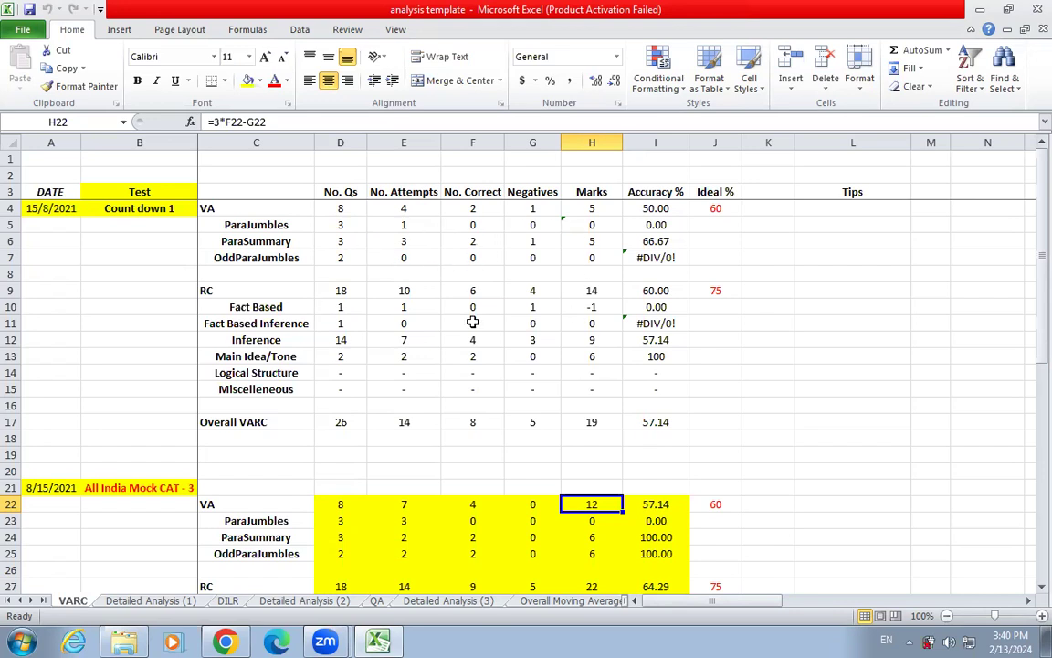
{"action": "scroll", "coordinate": [388, 380], "scroll_direction": "down", "scroll_amount": 2}
{"action": "scroll", "coordinate": [302, 364], "scroll_direction": "up", "scroll_amount": 2}
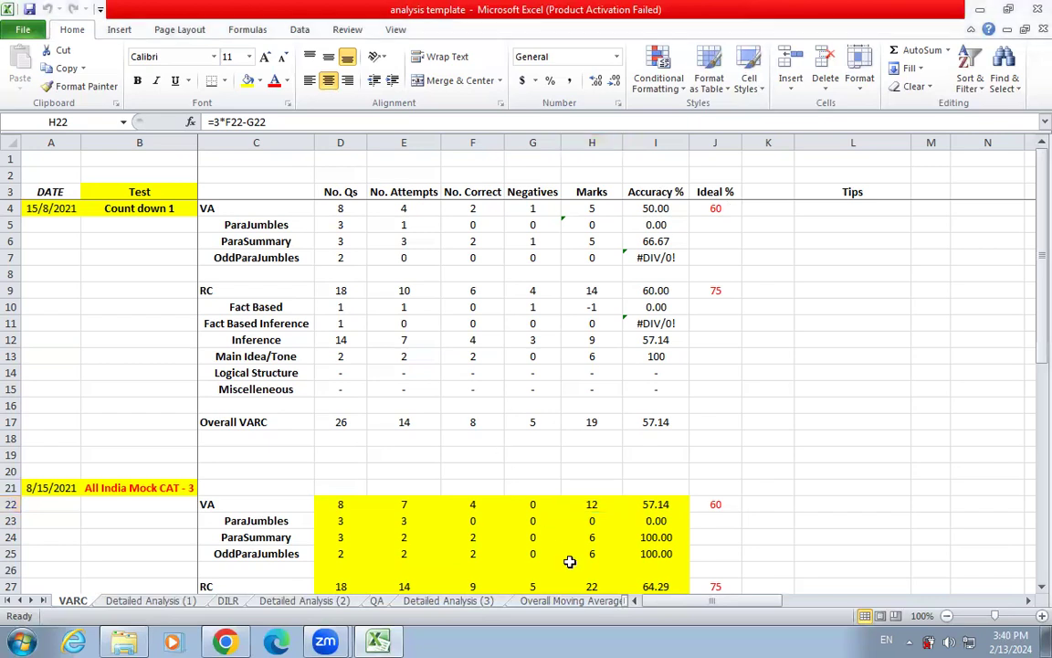
{"action": "left_click", "coordinate": [130, 602]}
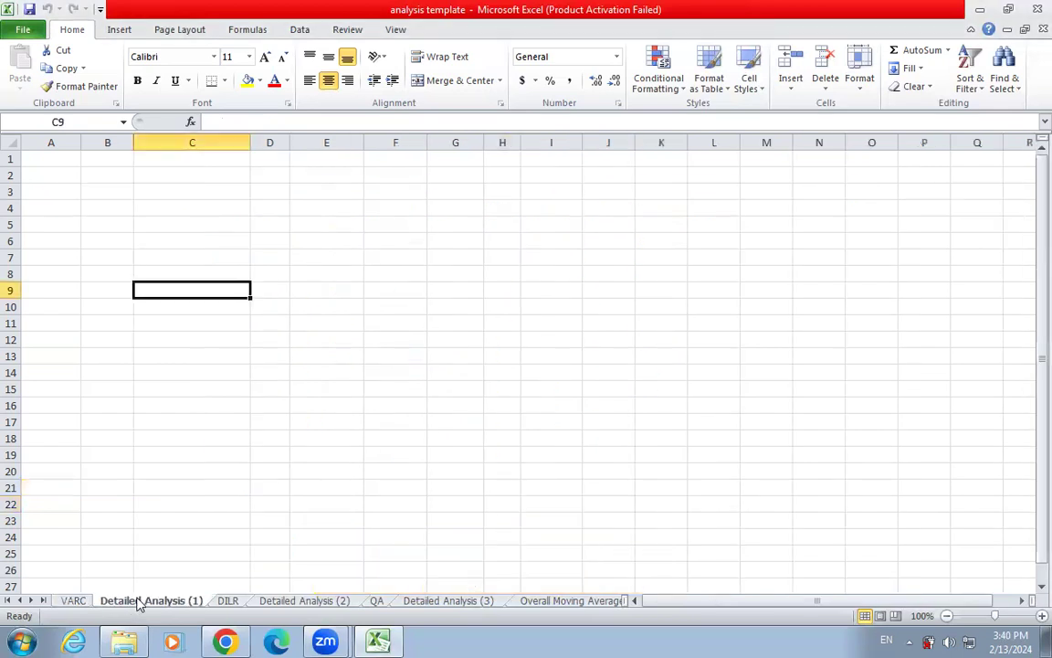
{"action": "left_click", "coordinate": [56, 209]}
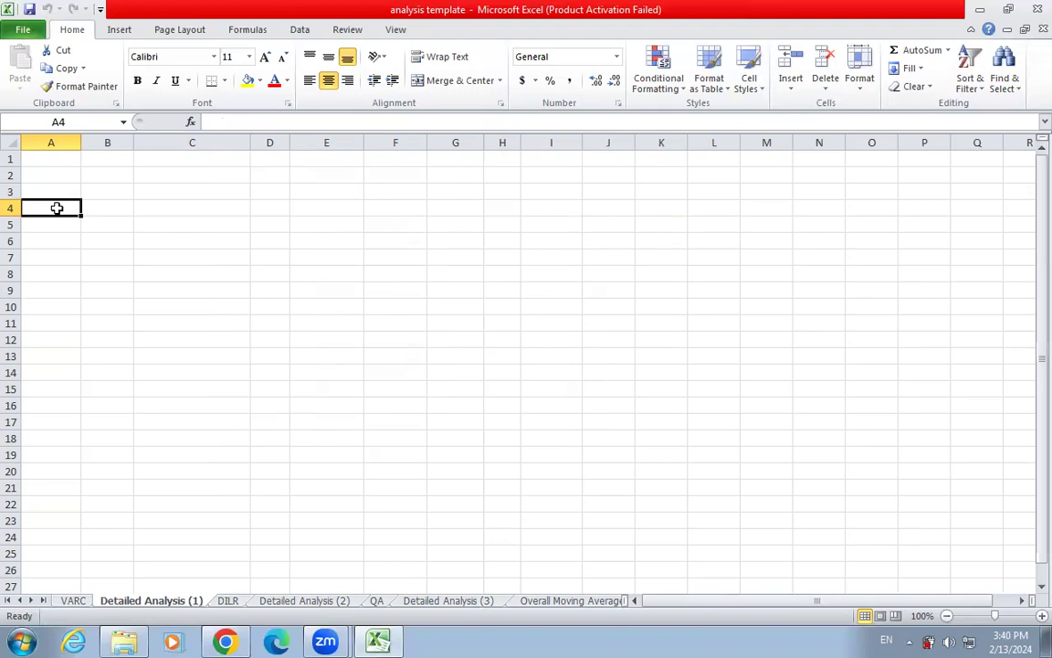
- Review the DILR sheet and the QA sheet's topic-wise breakdown from Arithmetic through Numbers
{"action": "left_click", "coordinate": [227, 600]}
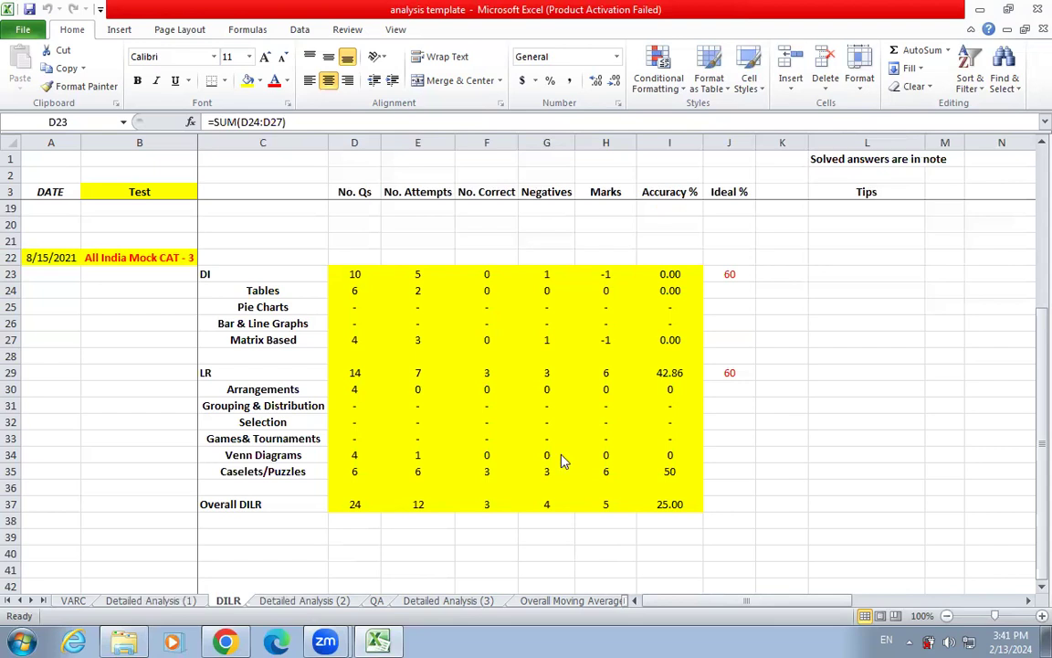
{"action": "left_click", "coordinate": [372, 605]}
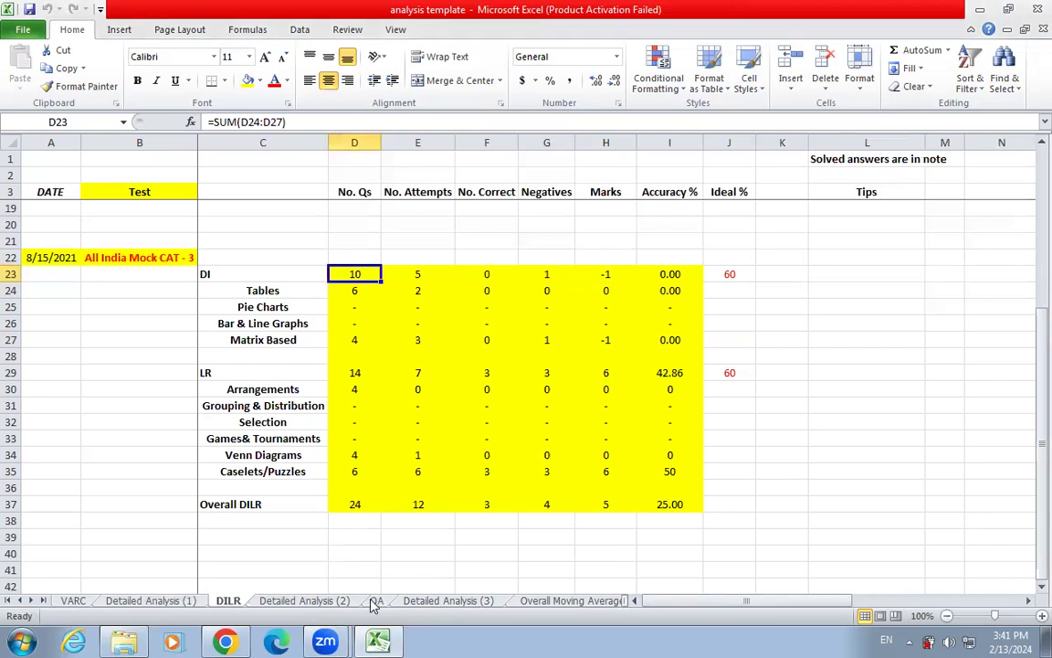
{"action": "left_click", "coordinate": [375, 602]}
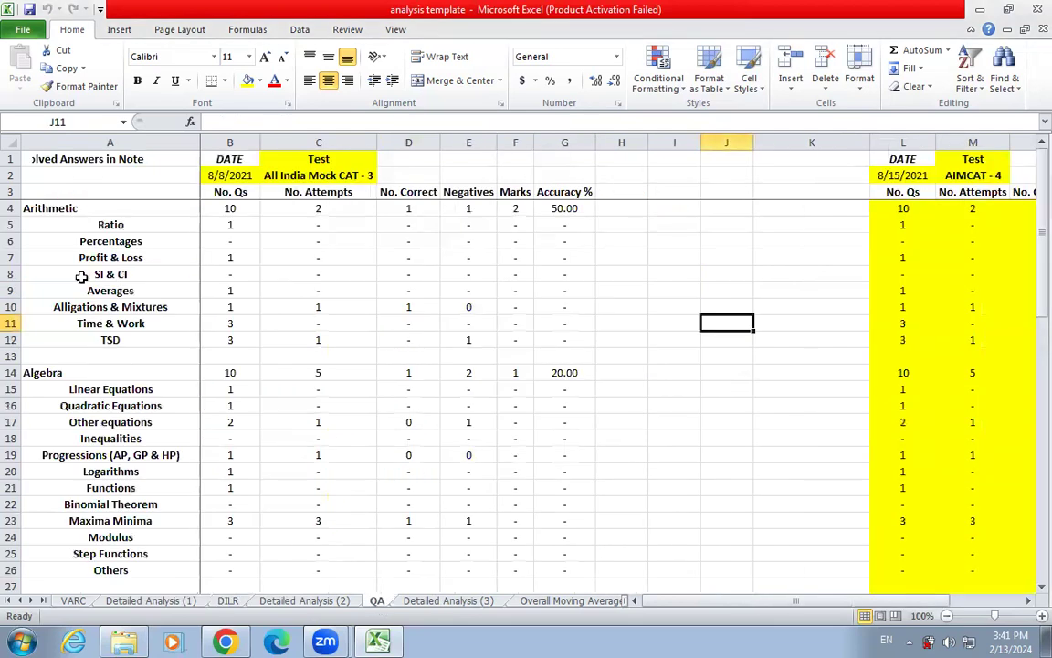
{"action": "scroll", "coordinate": [92, 239], "scroll_direction": "down", "scroll_amount": 1}
{"action": "scroll", "coordinate": [95, 242], "scroll_direction": "down", "scroll_amount": 1}
{"action": "scroll", "coordinate": [113, 436], "scroll_direction": "up", "scroll_amount": 2}
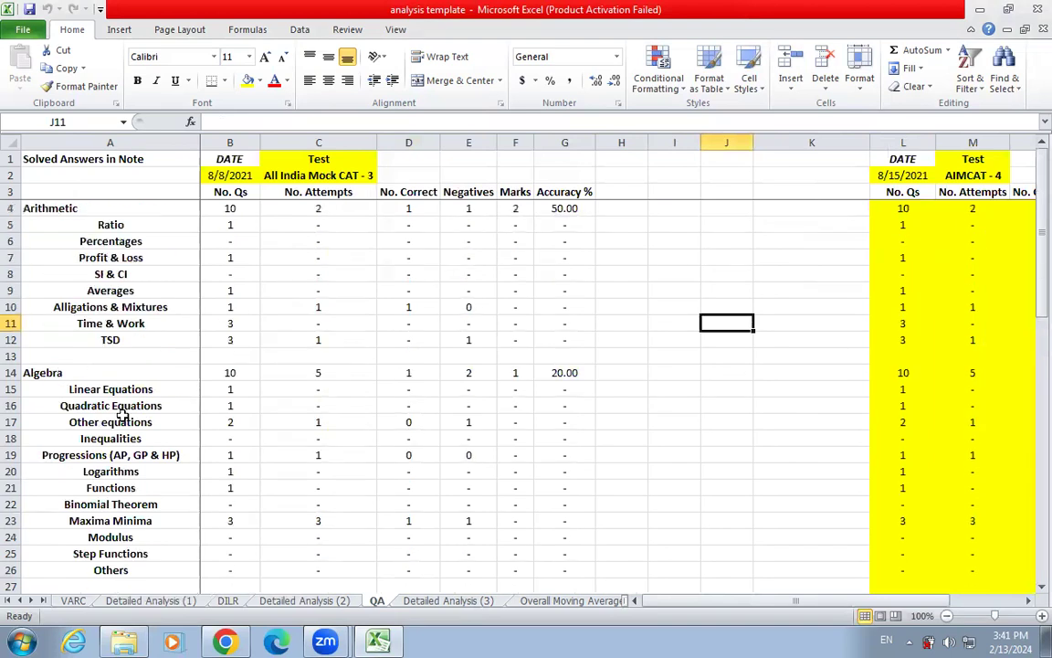
{"action": "scroll", "coordinate": [111, 228], "scroll_direction": "down", "scroll_amount": 5}
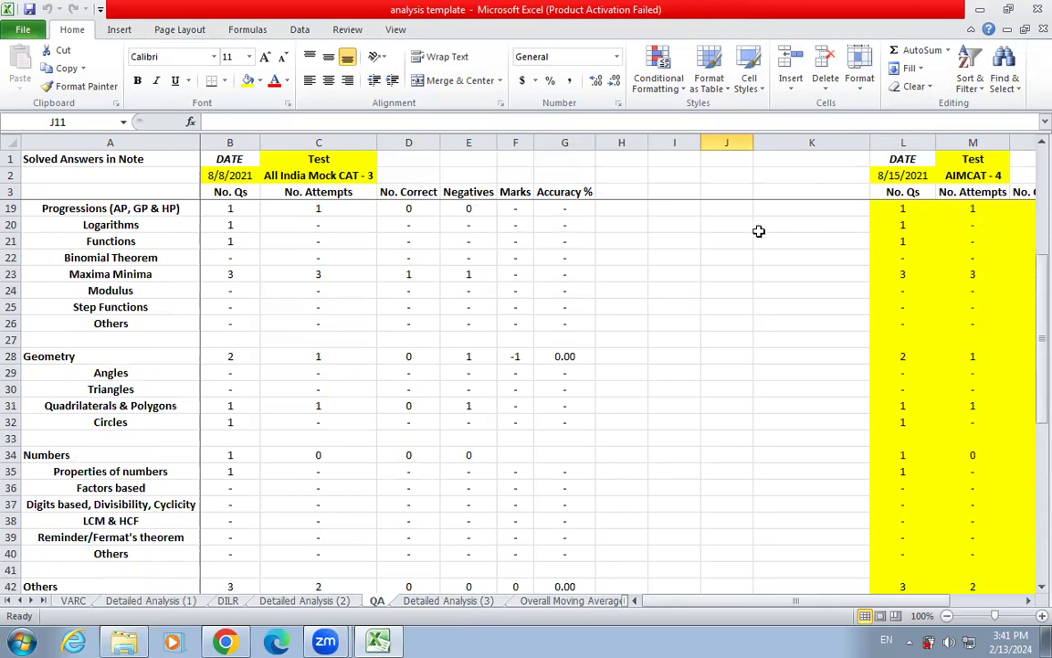
- View the Overall Moving Average sheet across to the Net Marks % column of its TARGETS table
{"action": "left_click", "coordinate": [571, 601]}
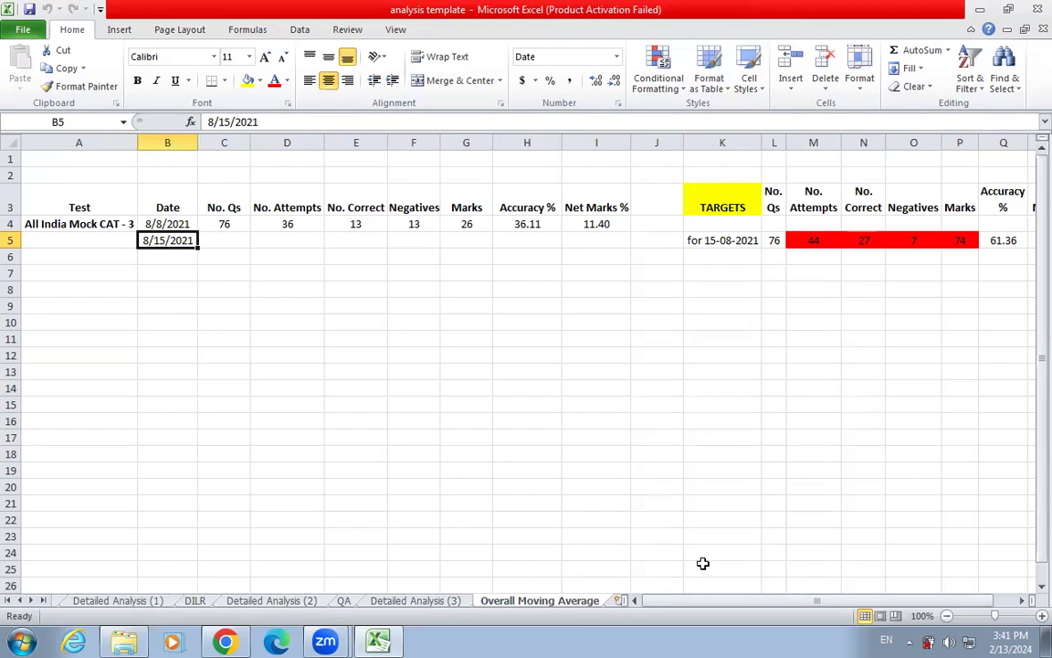
{"action": "left_click_drag", "start_coordinate": [728, 602], "coordinate": [747, 602]}
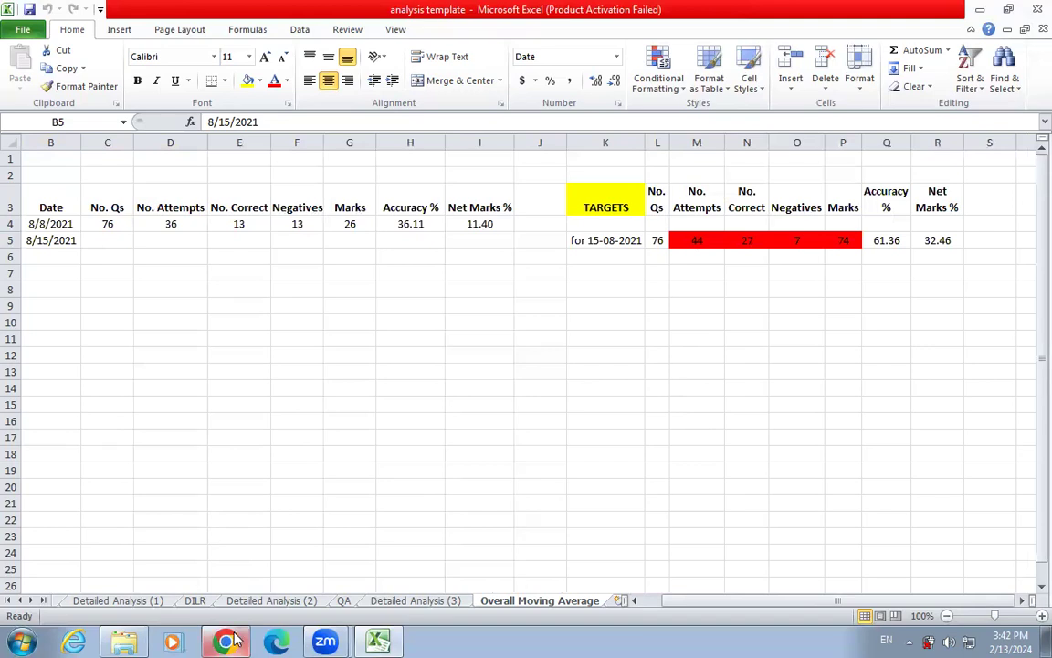
- Switch back to Chrome, open Cracku's CAT previous papers page and go to the CAT 2023 and 2022 papers with solutions
{"action": "mouse_move", "coordinate": [228, 637]}
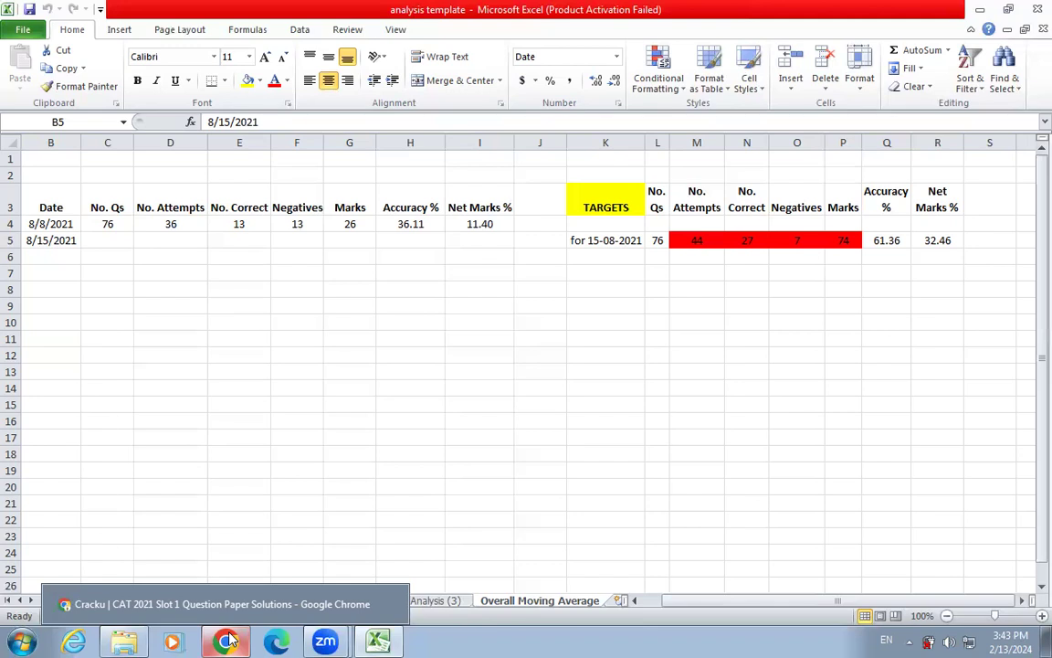
{"action": "left_click", "coordinate": [229, 642]}
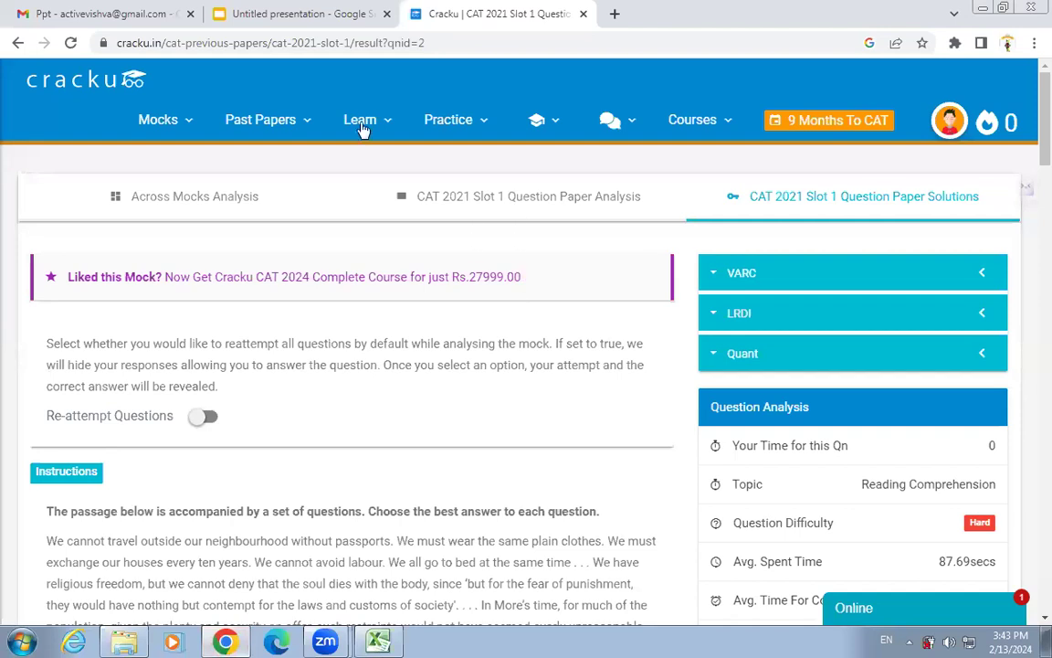
{"action": "mouse_move", "coordinate": [271, 144]}
{"action": "left_click", "coordinate": [286, 163]}
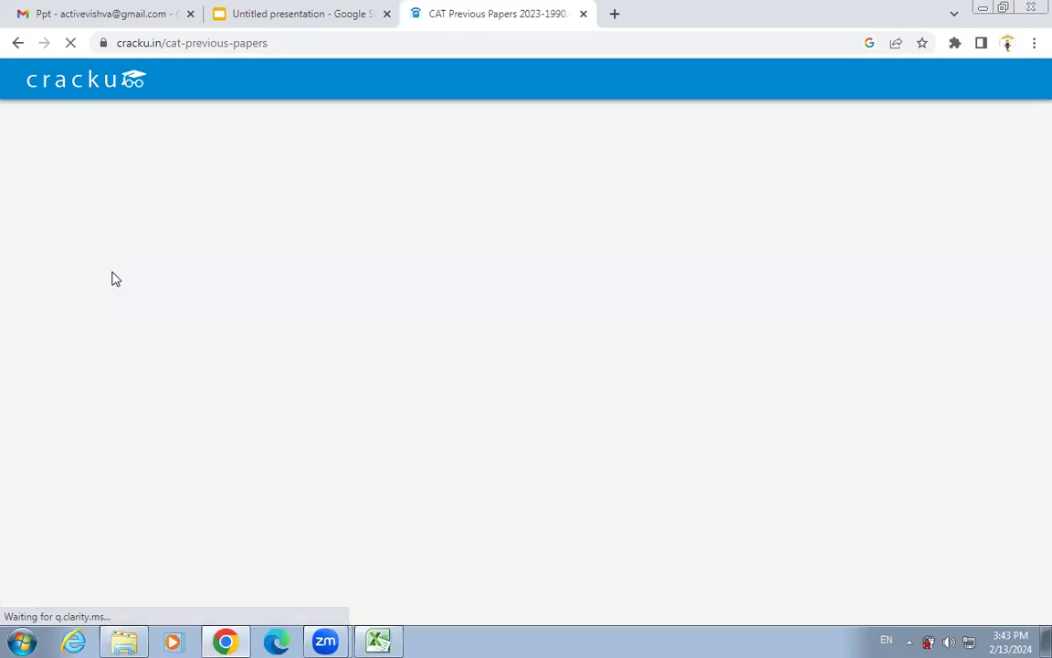
{"action": "scroll", "coordinate": [621, 345], "scroll_direction": "down", "scroll_amount": 3}
{"action": "scroll", "coordinate": [603, 356], "scroll_direction": "down", "scroll_amount": 1}
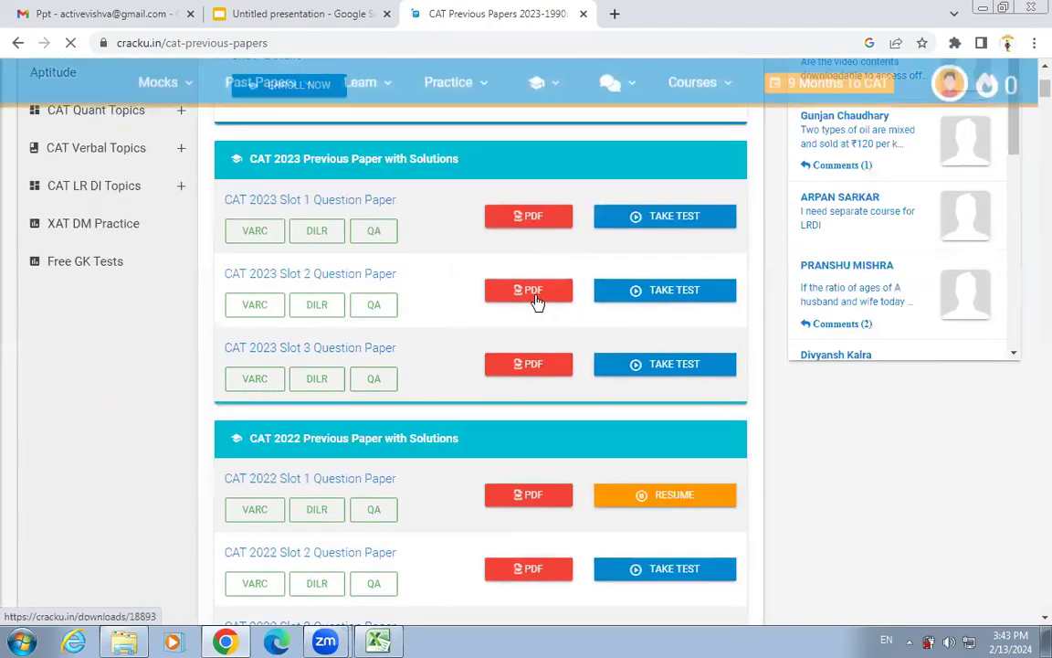
- Download the CAT 2023 Slot 1 Question Paper as a PDF and open it at the VARC section on page 2
{"action": "left_click", "coordinate": [524, 229]}
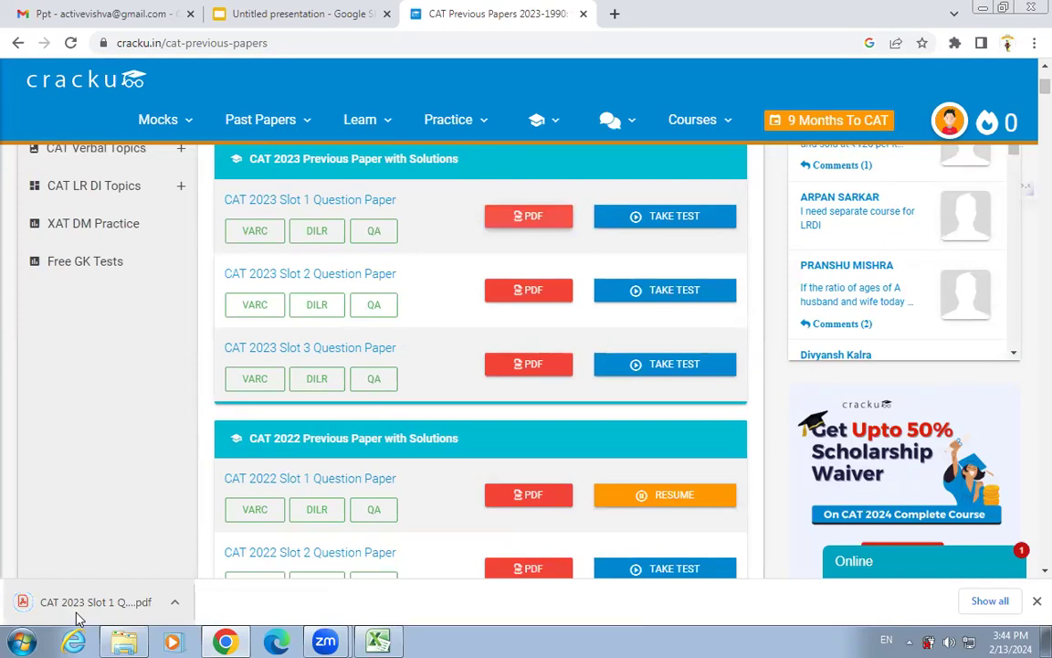
{"action": "left_click", "coordinate": [77, 618]}
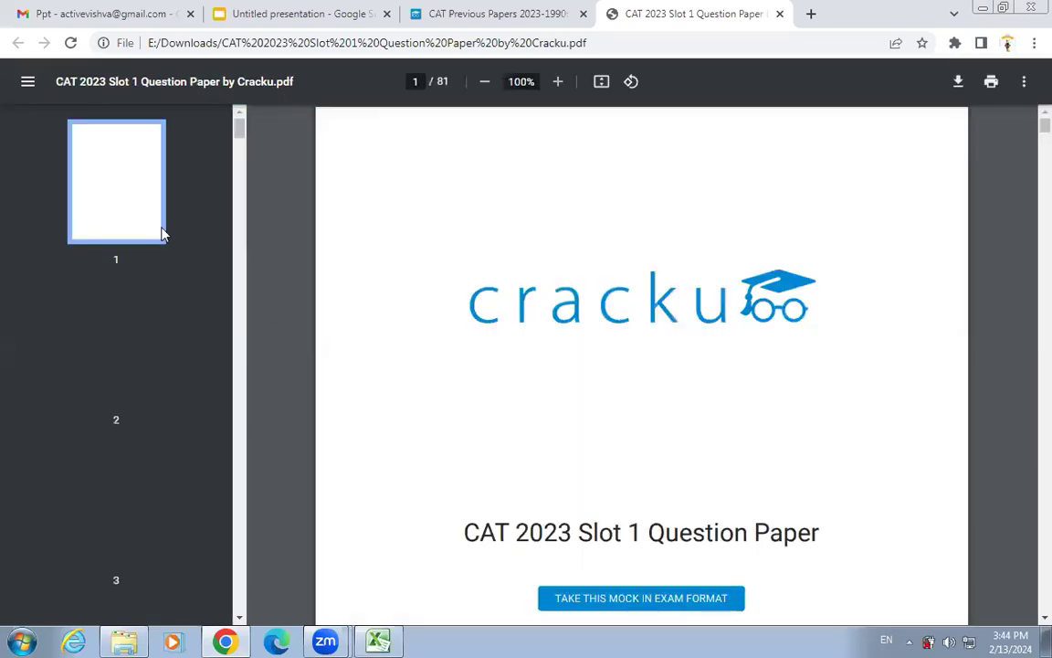
{"action": "left_click", "coordinate": [133, 350]}
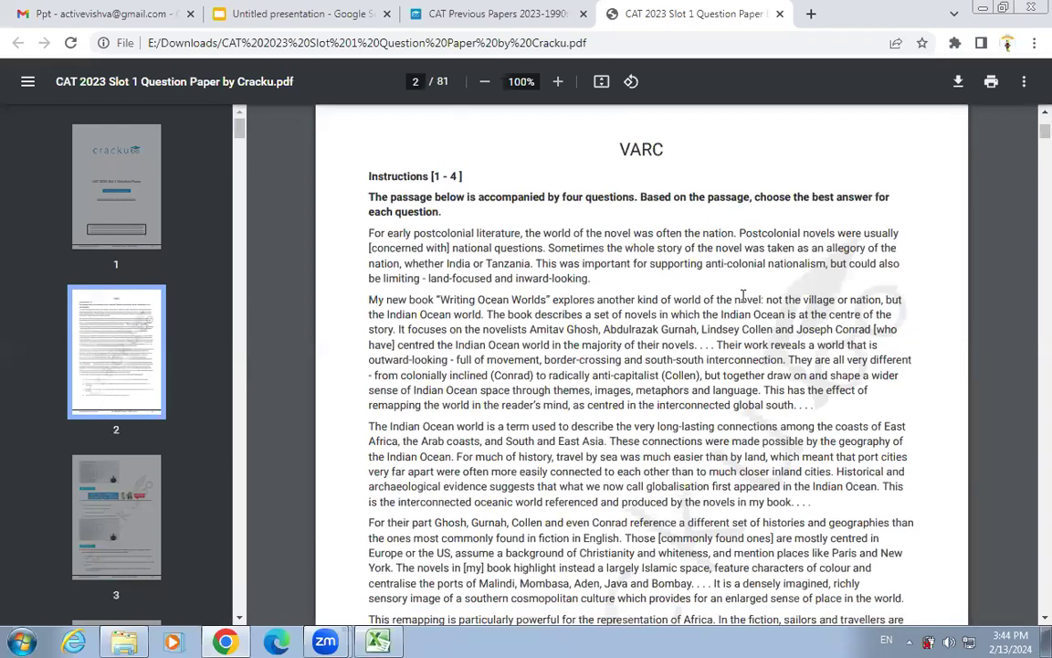
- Look through VARC questions 1 to 5 and their video solution links in the PDF, and return to the CAT previous papers page
{"action": "scroll", "coordinate": [494, 301], "scroll_direction": "down", "scroll_amount": 8}
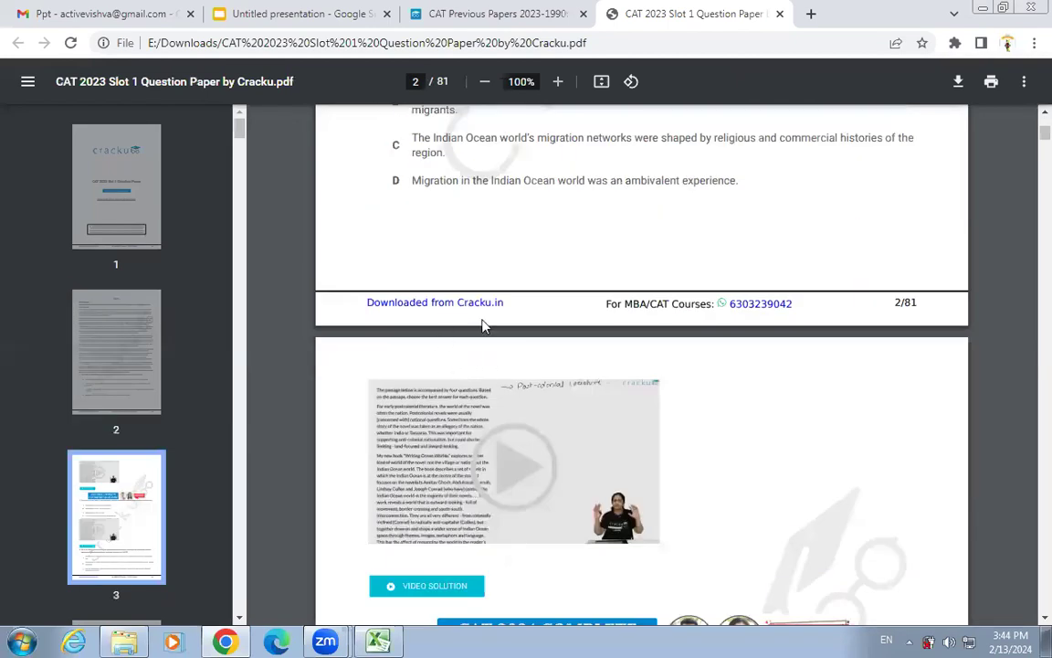
{"action": "scroll", "coordinate": [489, 338], "scroll_direction": "up", "scroll_amount": 3}
{"action": "scroll", "coordinate": [573, 310], "scroll_direction": "down", "scroll_amount": 7}
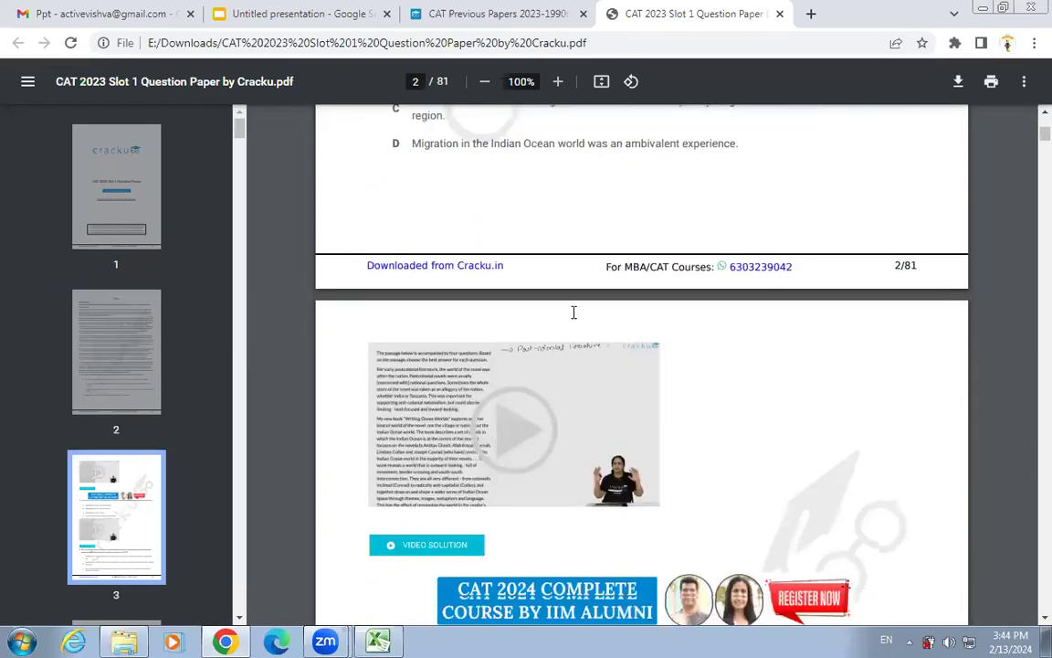
{"action": "scroll", "coordinate": [498, 265], "scroll_direction": "up", "scroll_amount": 2}
{"action": "scroll", "coordinate": [517, 353], "scroll_direction": "down", "scroll_amount": 6}
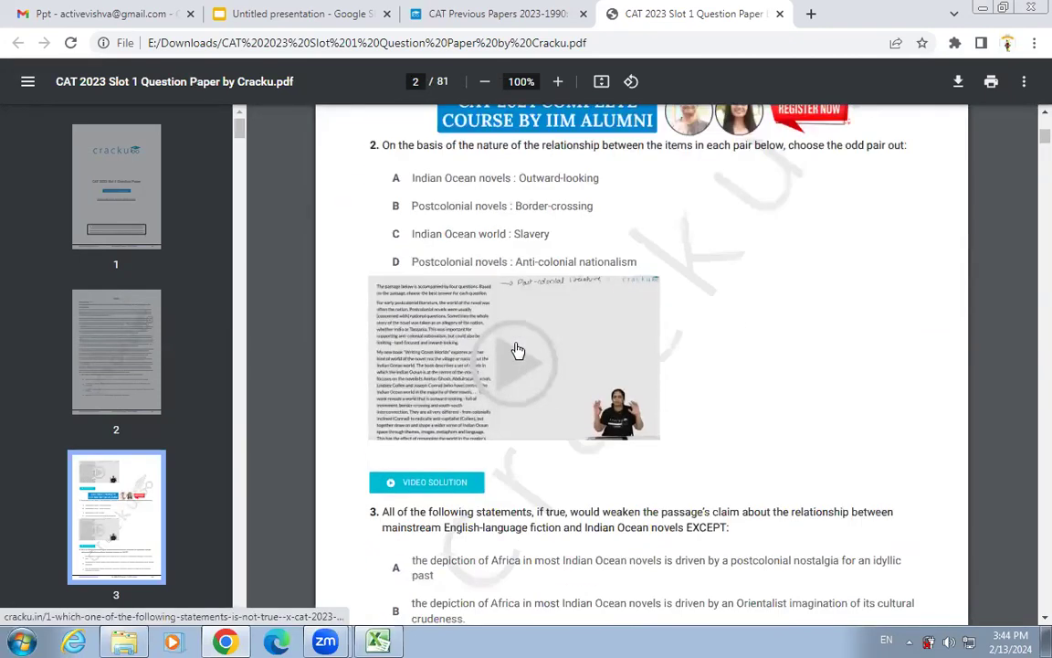
{"action": "scroll", "coordinate": [518, 351], "scroll_direction": "down", "scroll_amount": 10}
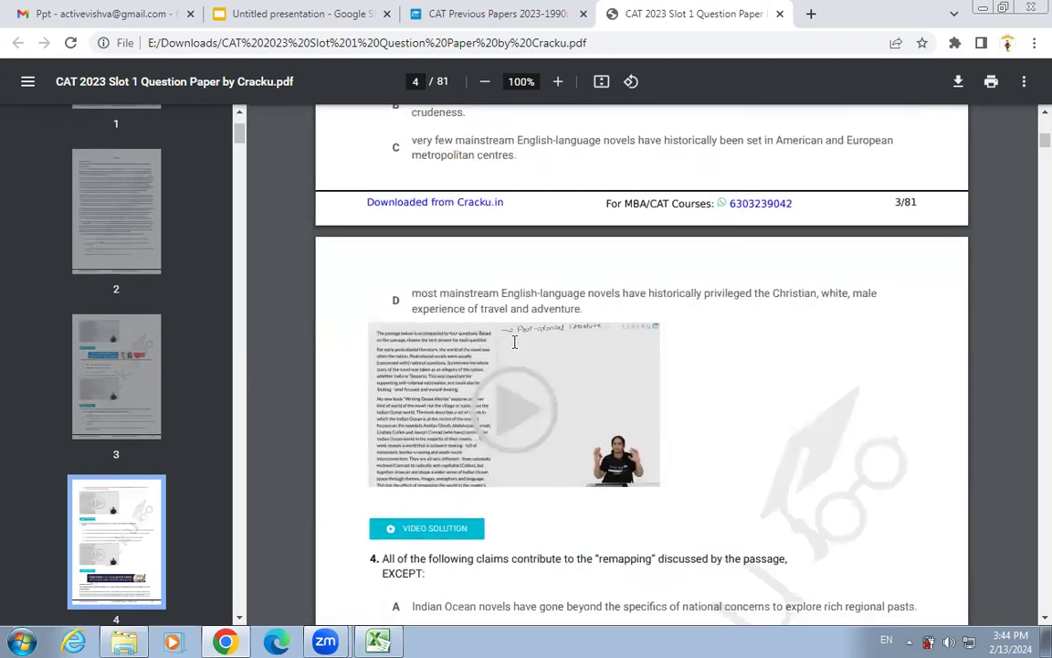
{"action": "scroll", "coordinate": [517, 341], "scroll_direction": "down", "scroll_amount": 5}
{"action": "scroll", "coordinate": [517, 341], "scroll_direction": "down", "scroll_amount": 5}
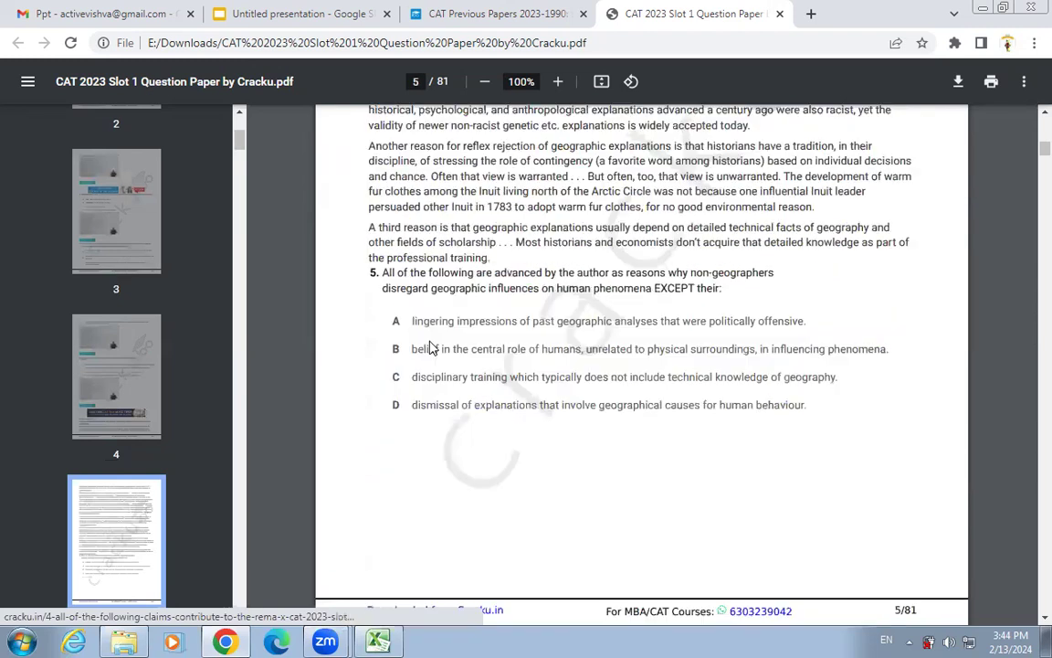
{"action": "scroll", "coordinate": [148, 387], "scroll_direction": "down", "scroll_amount": 5}
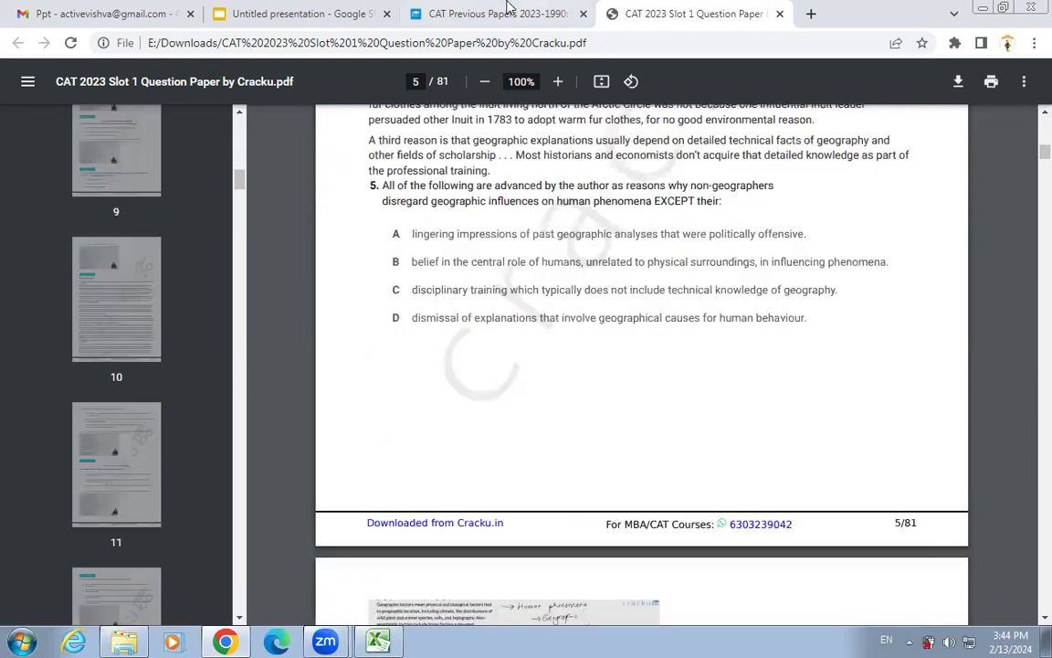
{"action": "left_click", "coordinate": [459, 11]}
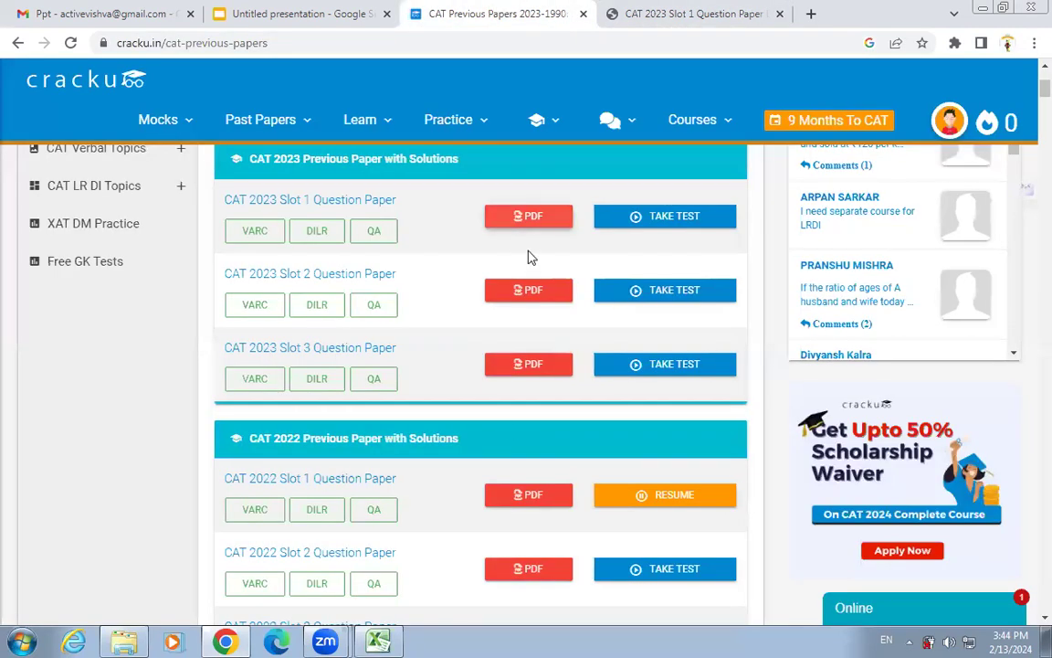